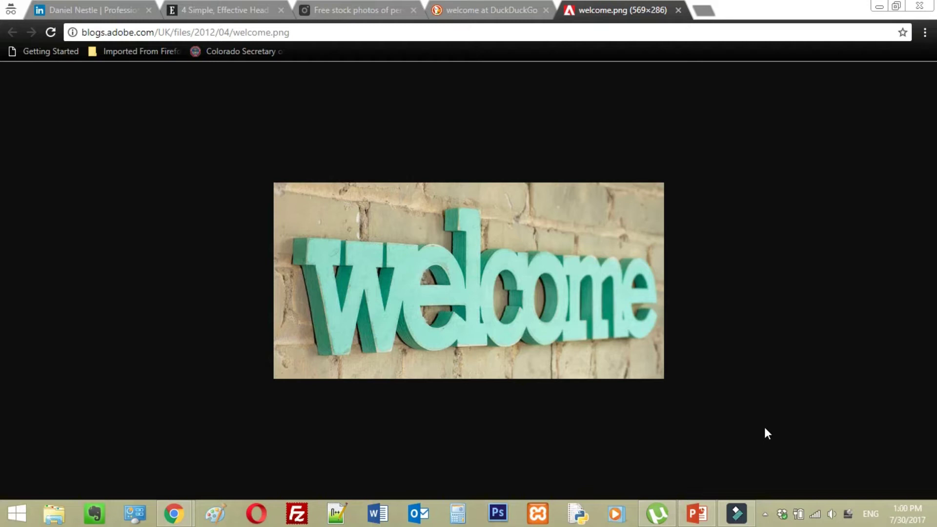
Bring the 'Perfect Profile Formula' PowerPoint presentation to the front from the welcome image.
click(707, 519)
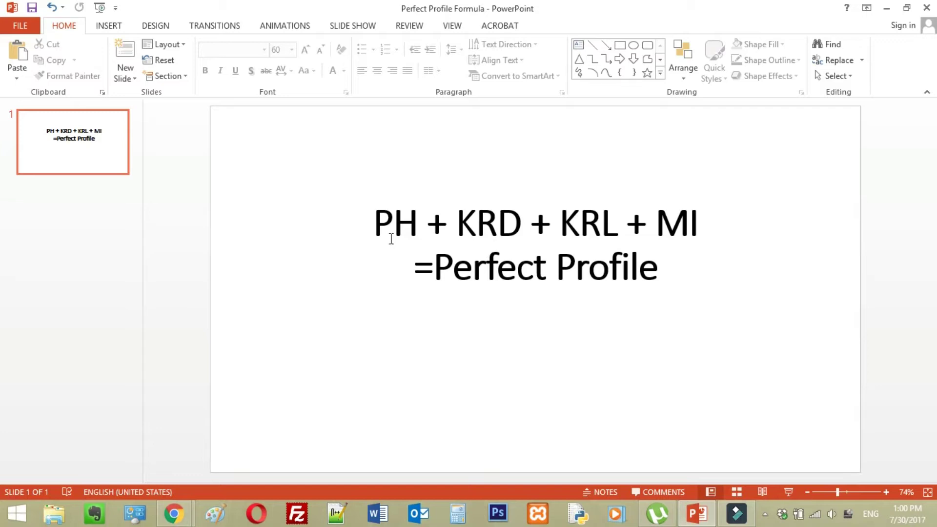
click(417, 224)
drag(406, 224, 373, 225)
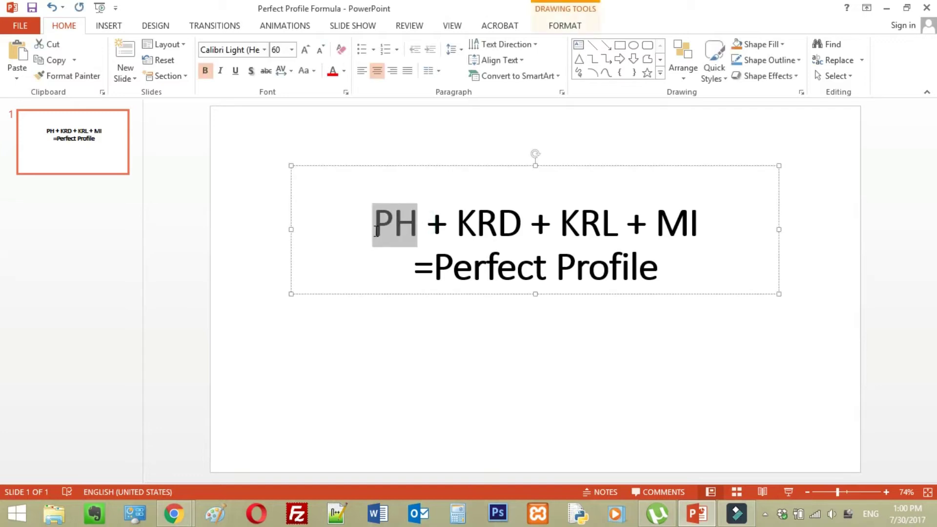
click(394, 337)
drag(456, 218, 521, 222)
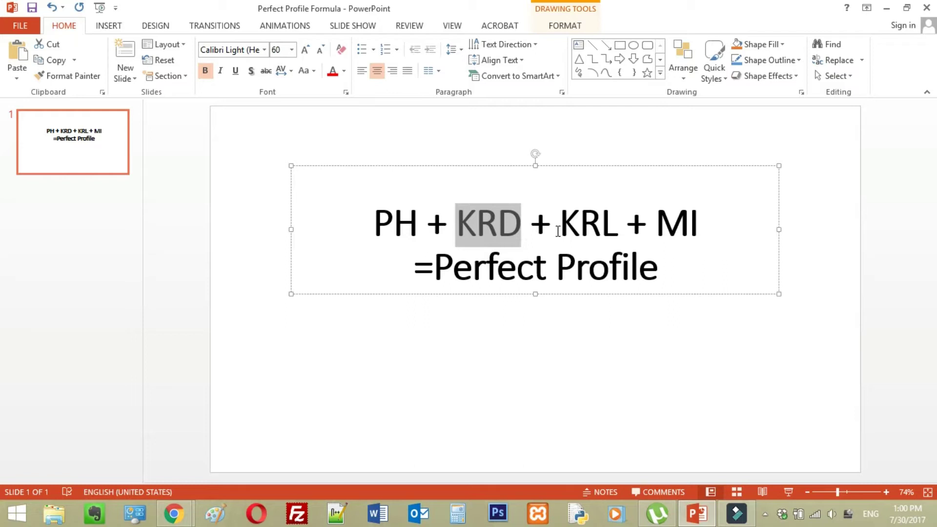
drag(558, 231, 611, 231)
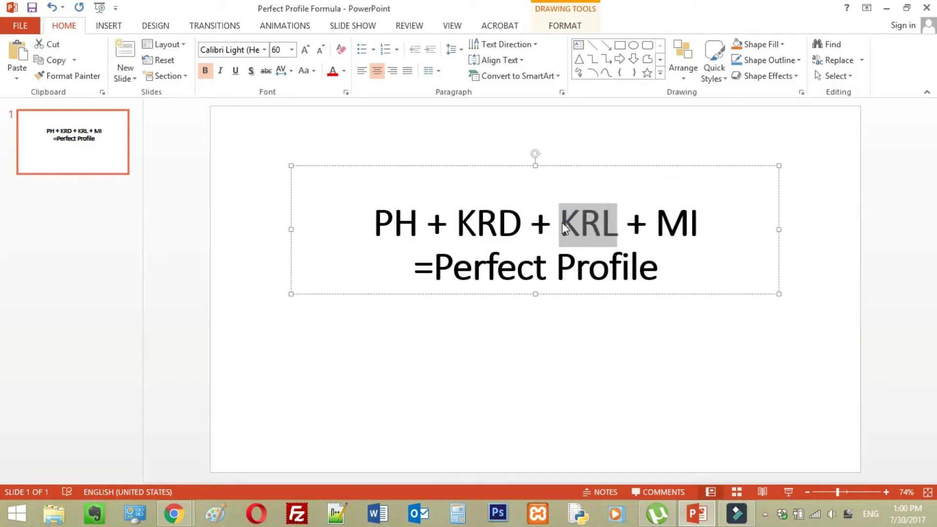
click(653, 233)
drag(654, 233, 699, 236)
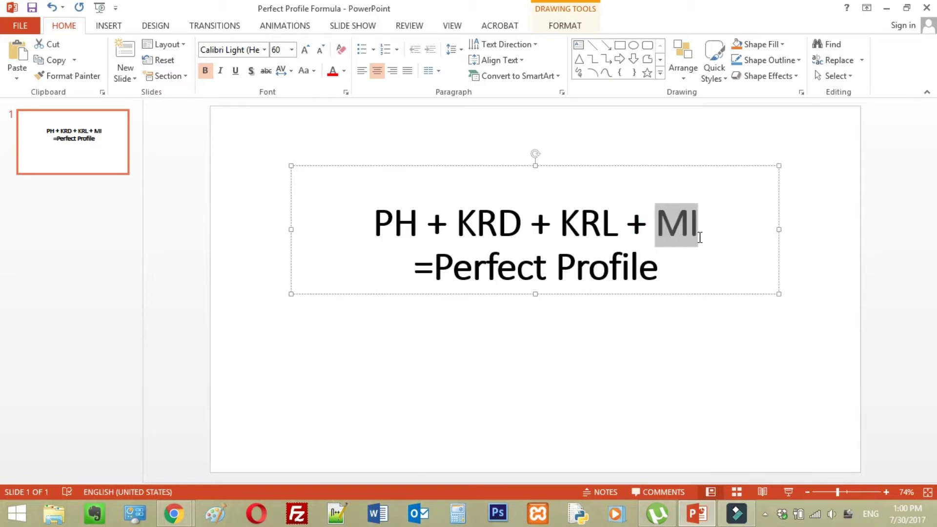
click(628, 387)
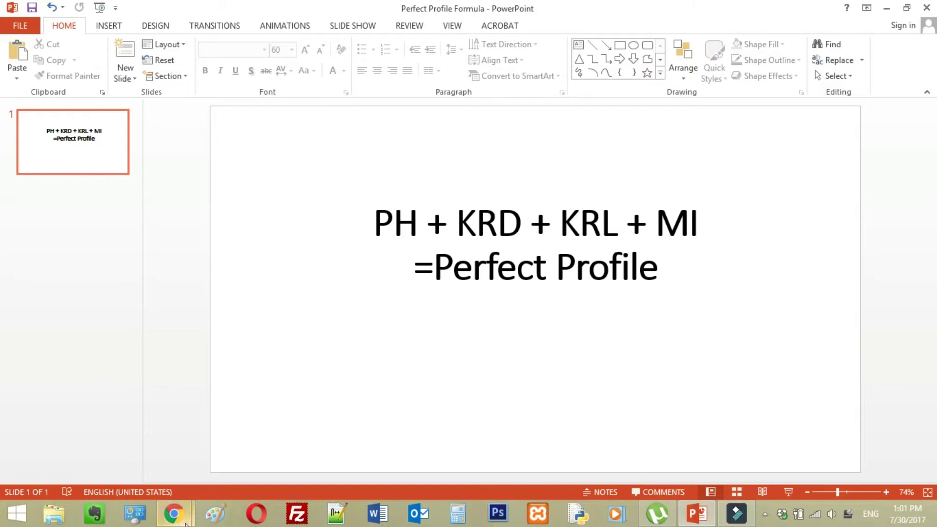
View the example member's LinkedIn profile tab, then return to the LinkedIn join page.
mouse_move(186, 523)
click(238, 425)
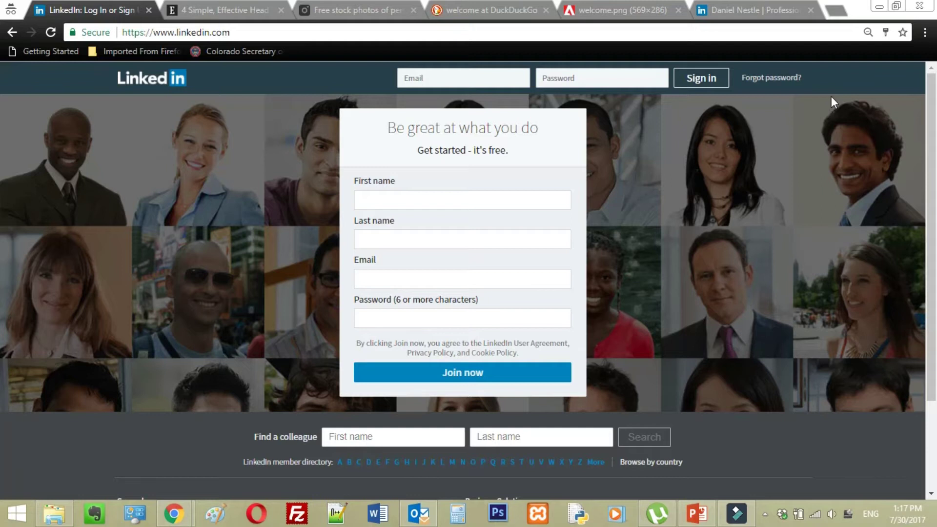
click(734, 9)
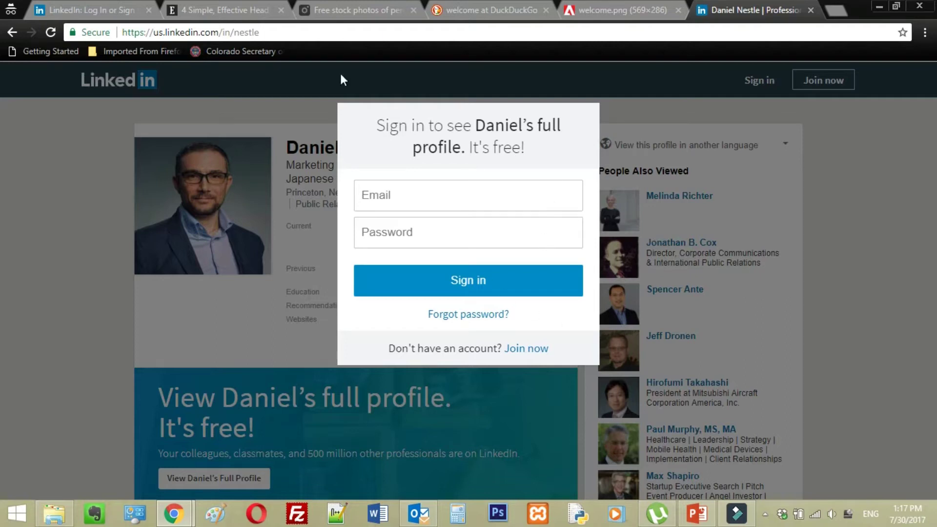
click(116, 10)
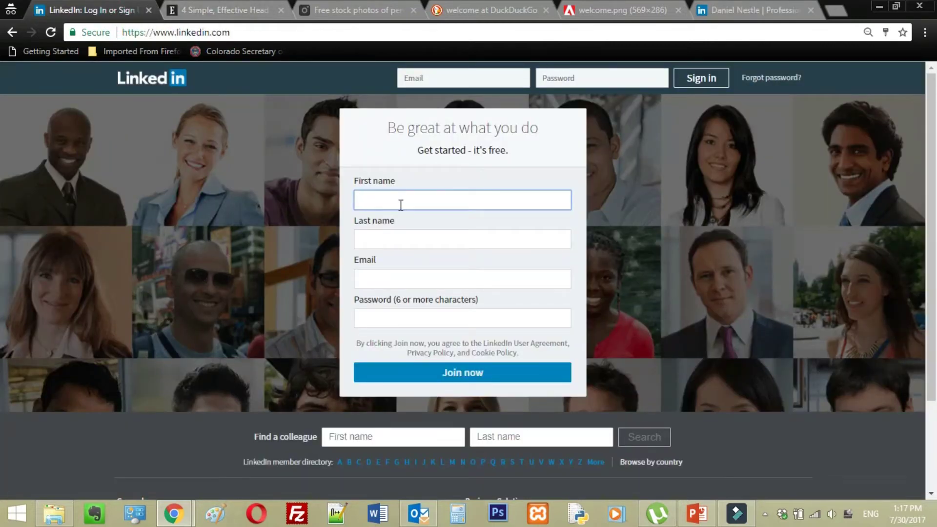
Fill the sign-up form with the autofilled name, a new work e-mail address and a password.
text(Jean-Marc)
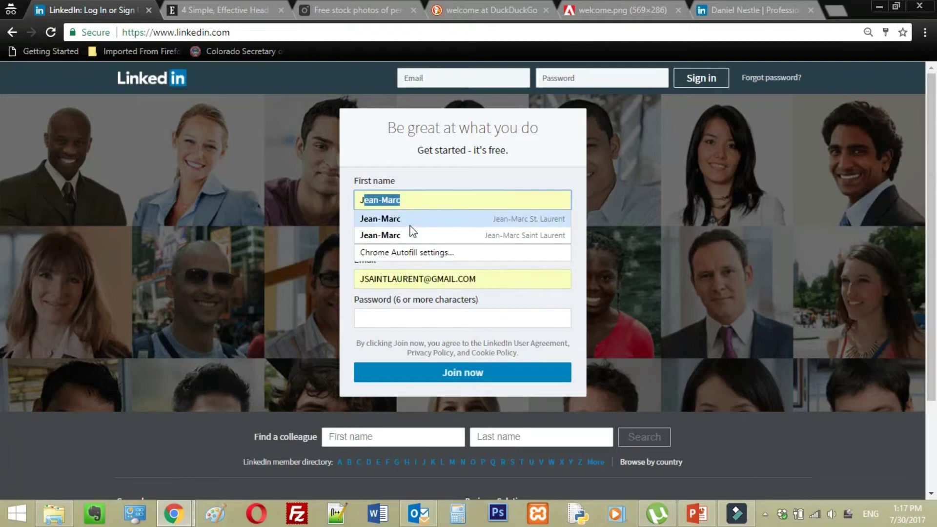
click(411, 223)
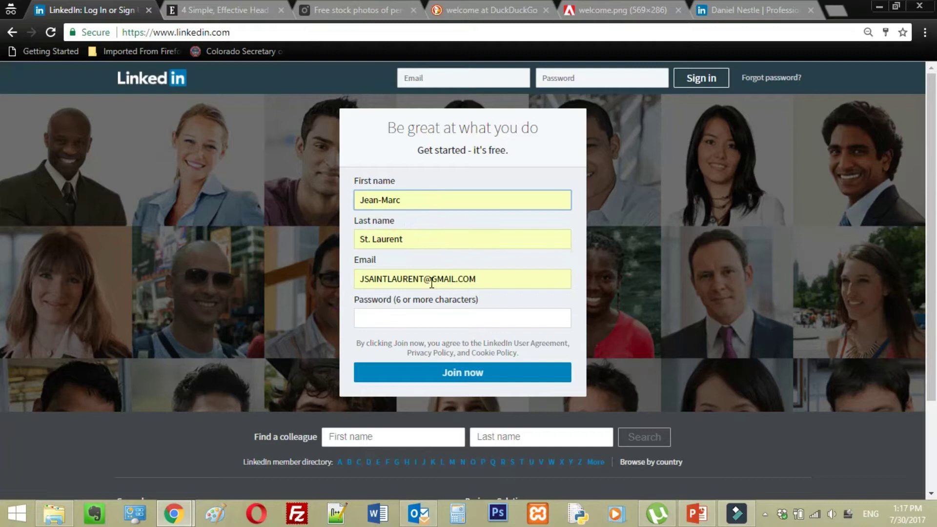
drag(480, 279, 340, 280)
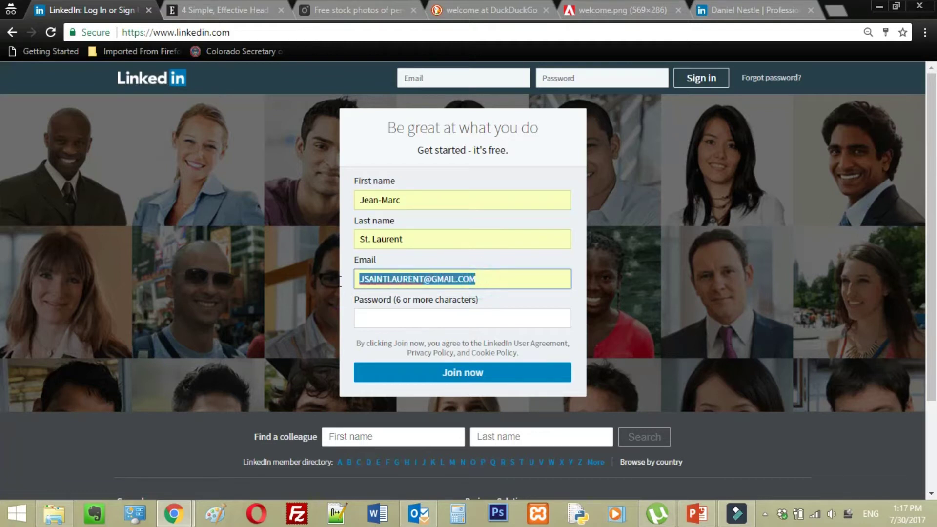
key(BackSpace)
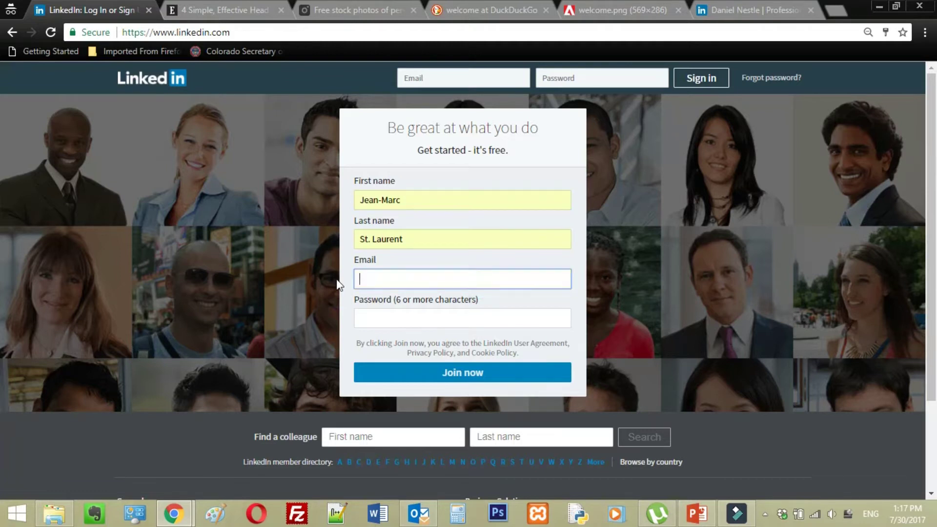
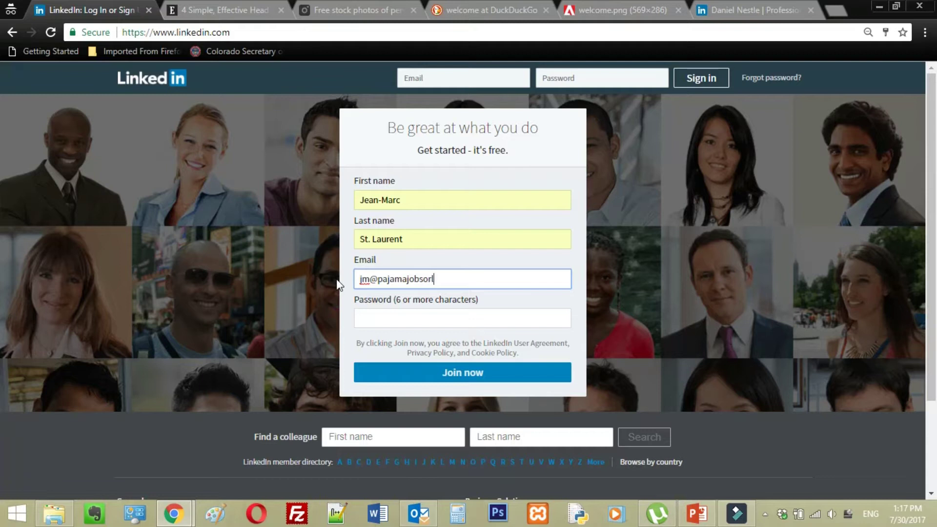
click(417, 320)
text(p••••••)
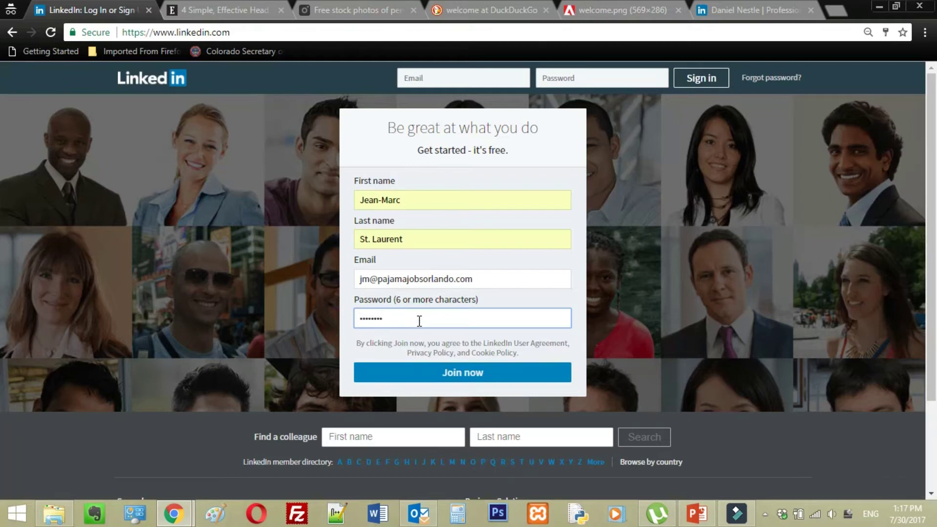
Submit the join form and try the security check by marking the sunglasses images.
click(471, 378)
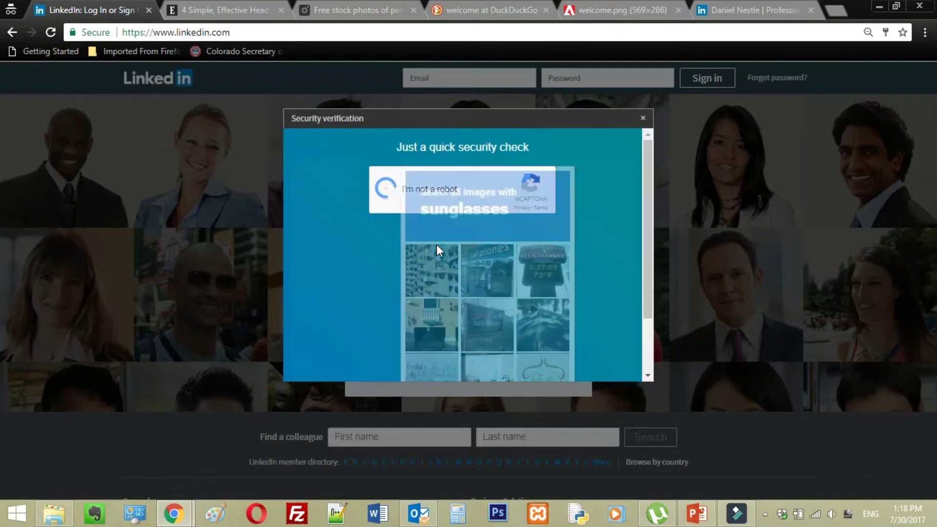
scroll(591, 212, up, 2)
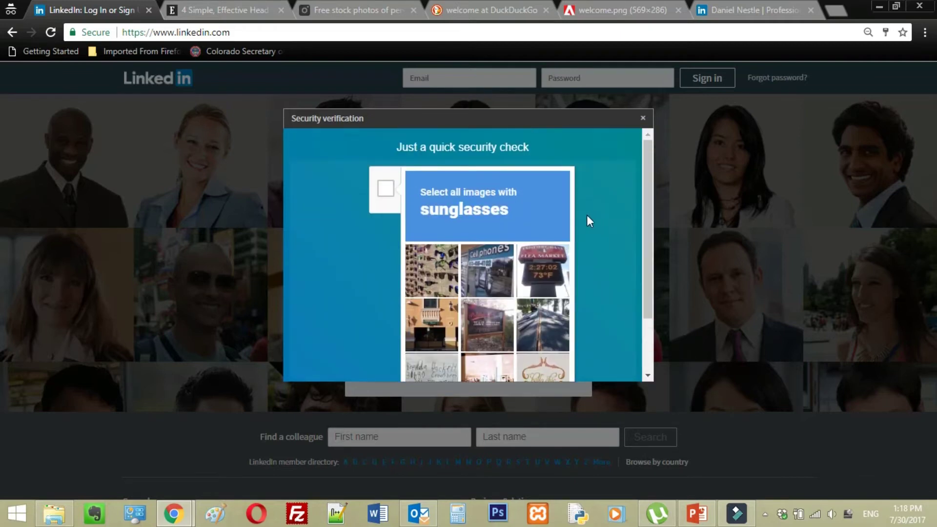
scroll(586, 214, down, 2)
click(433, 203)
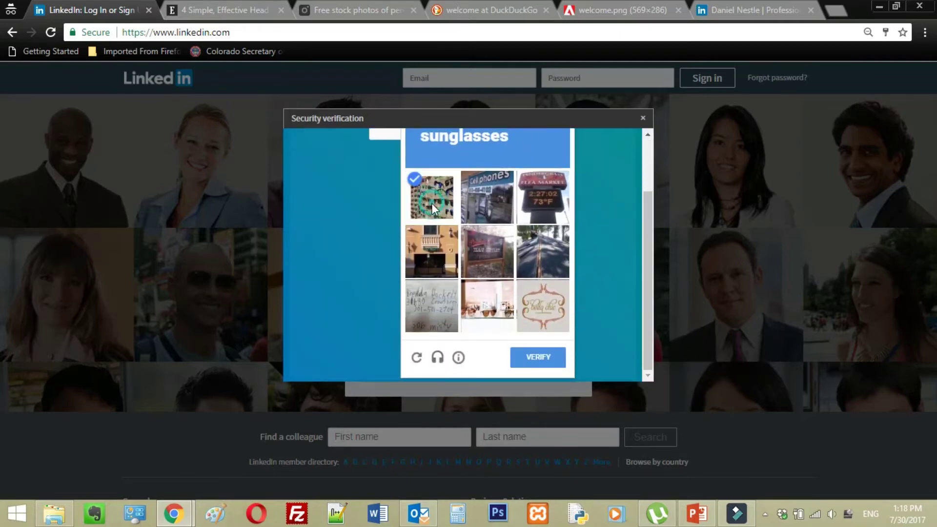
click(502, 314)
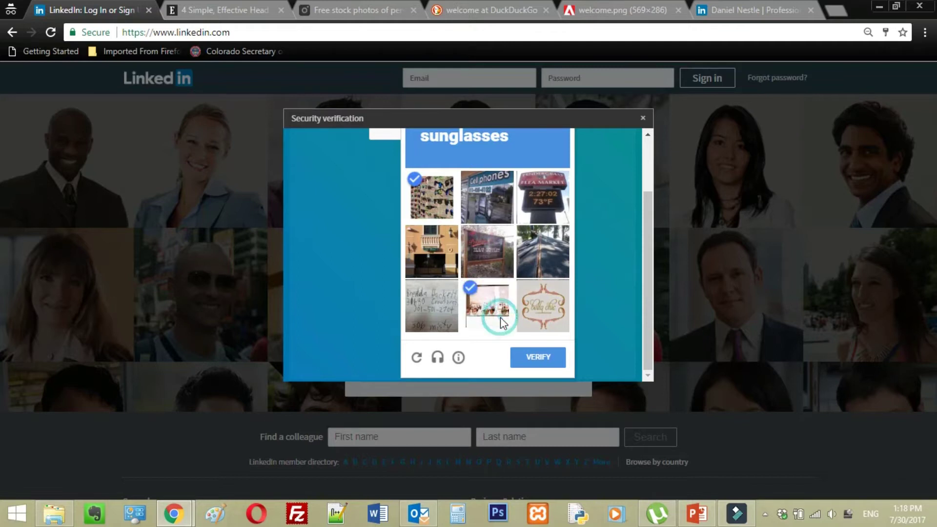
click(527, 359)
scroll(537, 305, down, 1)
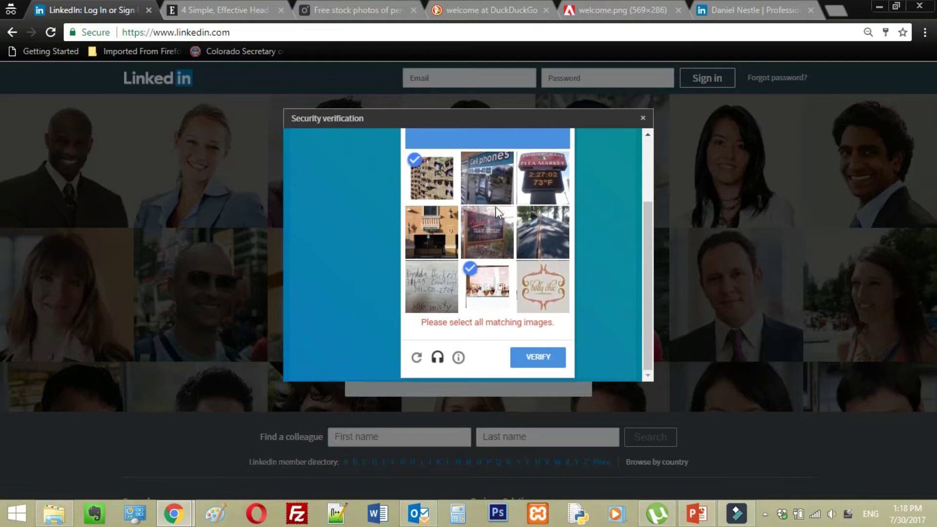
scroll(498, 186, up, 3)
scroll(504, 249, down, 3)
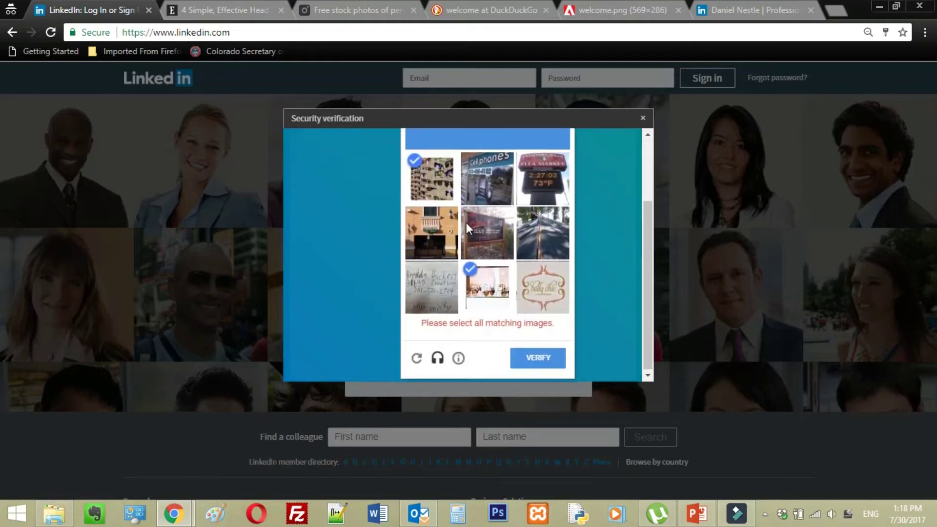
scroll(466, 223, up, 3)
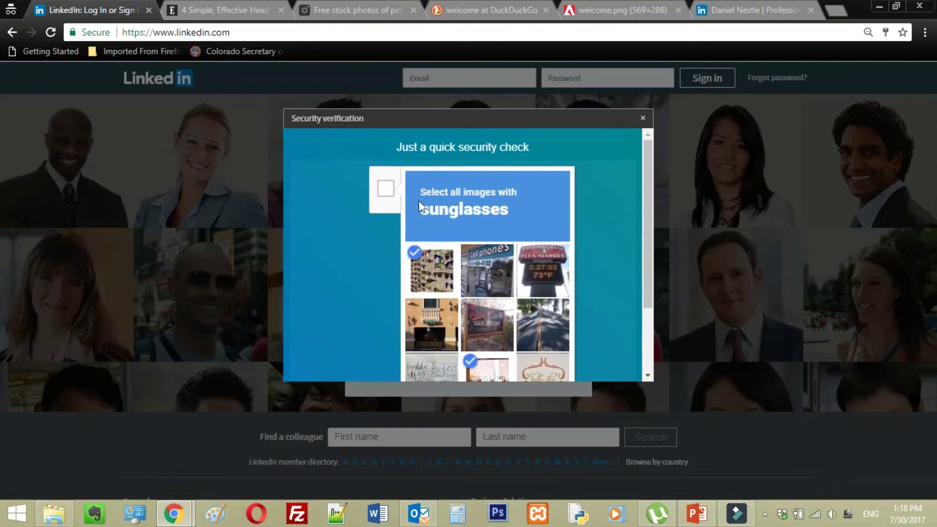
scroll(439, 210, down, 3)
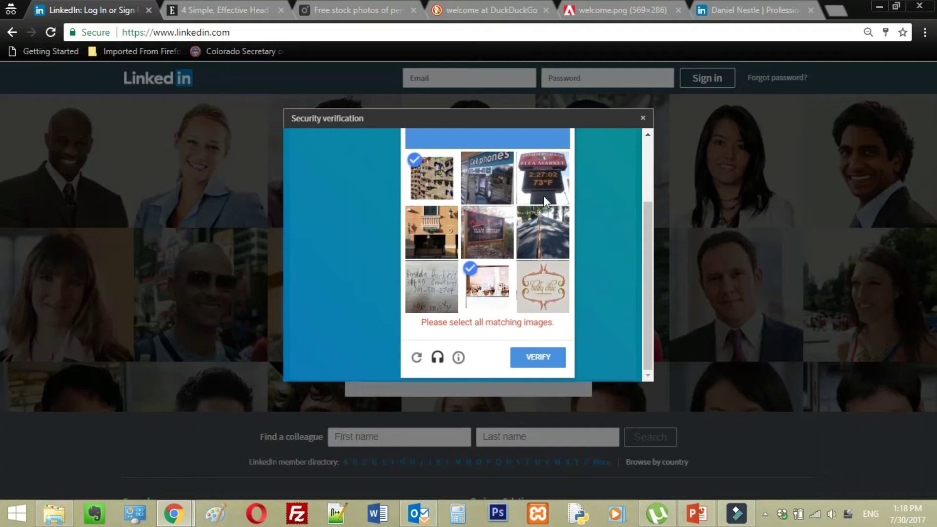
click(537, 357)
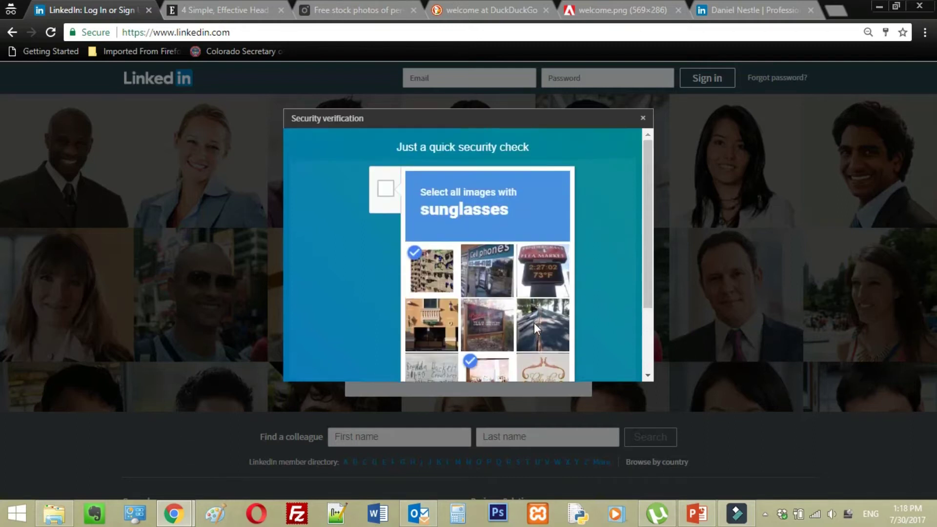
Load fresh security images, mark the three pants images and submit the check.
click(416, 357)
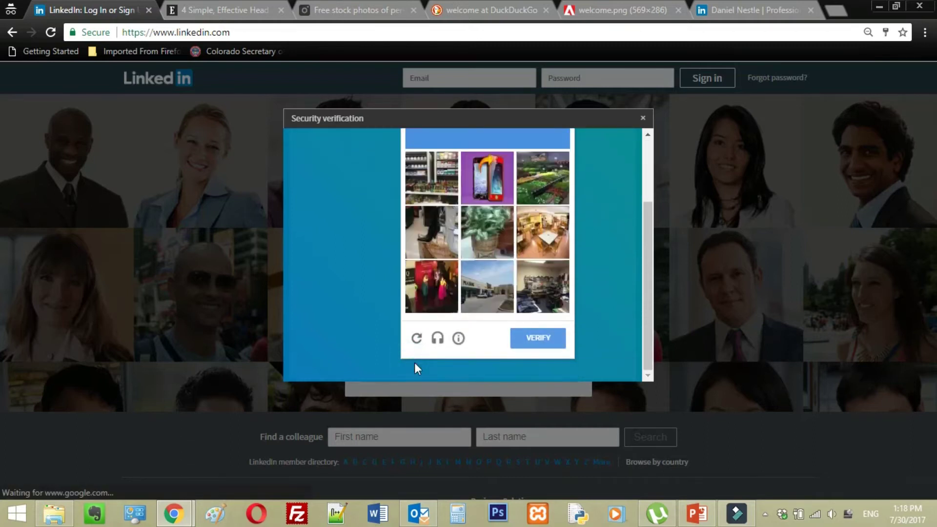
scroll(488, 312, up, 3)
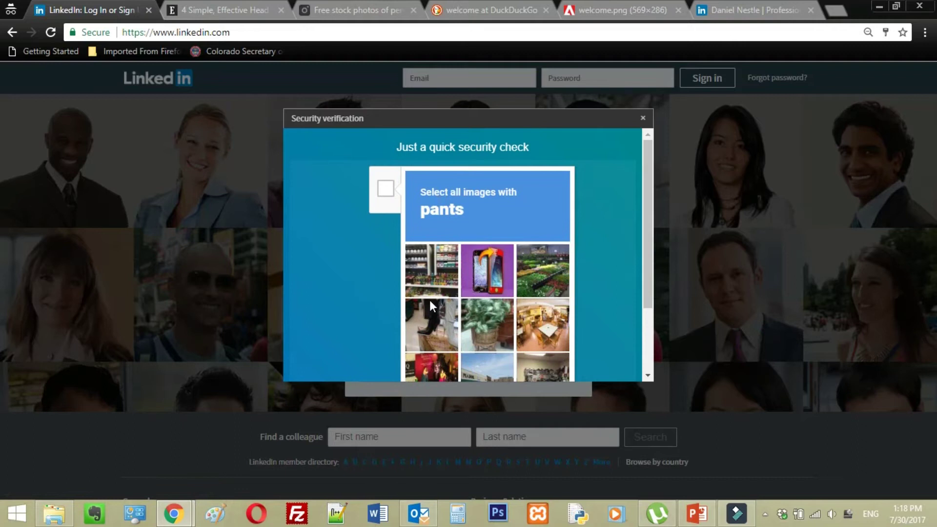
scroll(429, 300, down, 3)
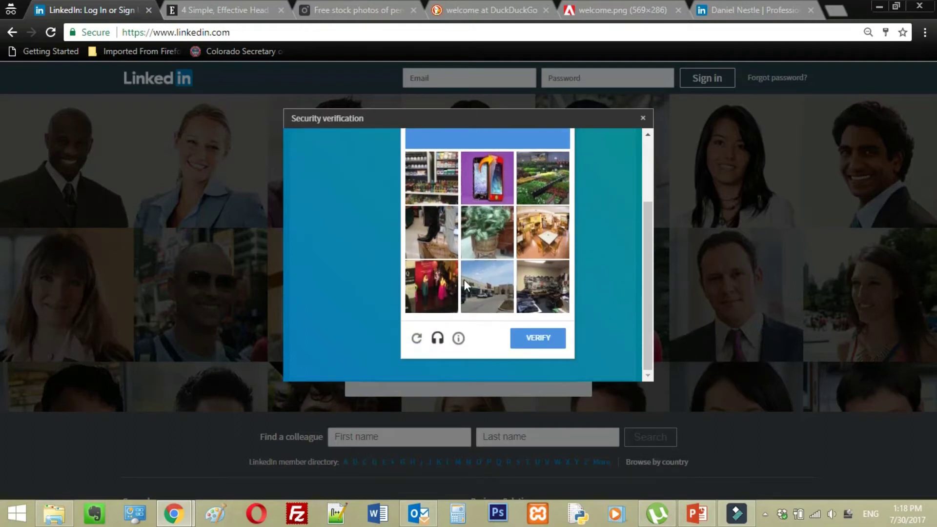
click(427, 278)
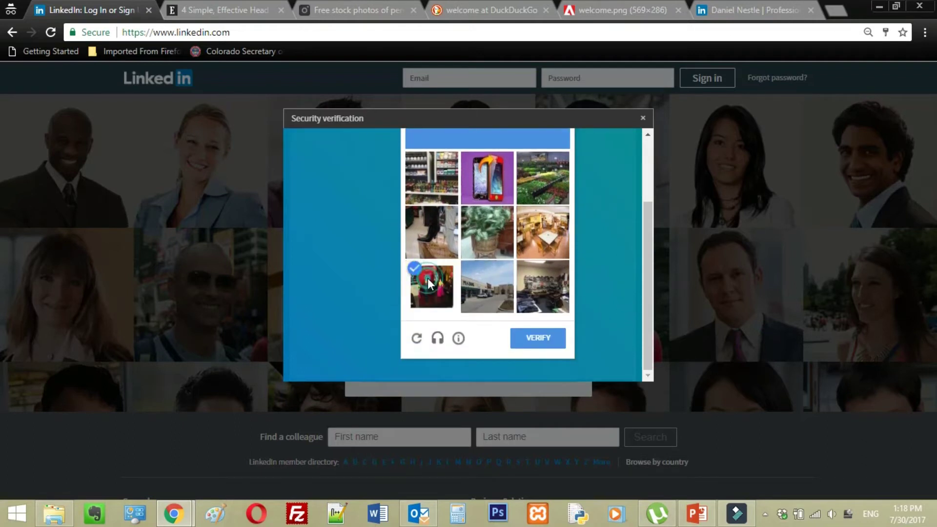
click(532, 291)
scroll(505, 274, up, 3)
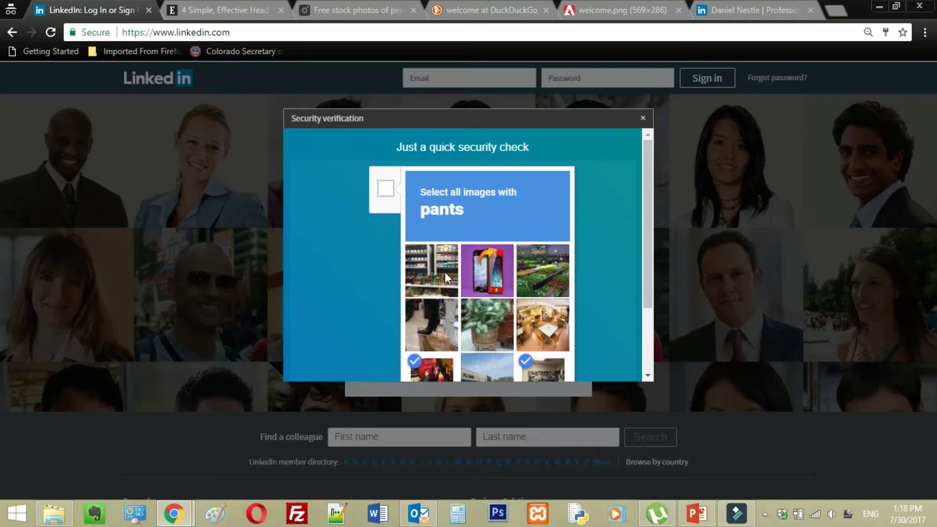
scroll(446, 274, down, 3)
click(451, 225)
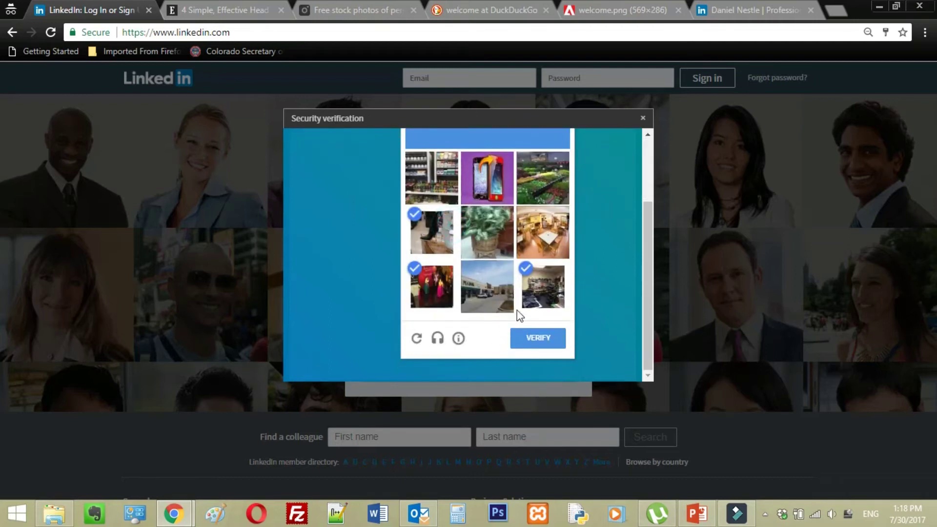
click(548, 341)
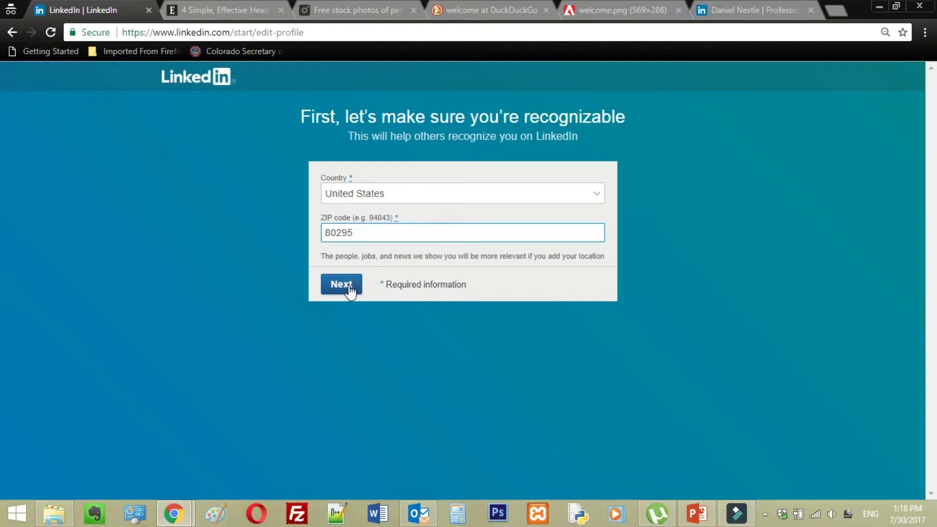
Submit the United States country and ZIP code to continue to the job questions.
click(350, 290)
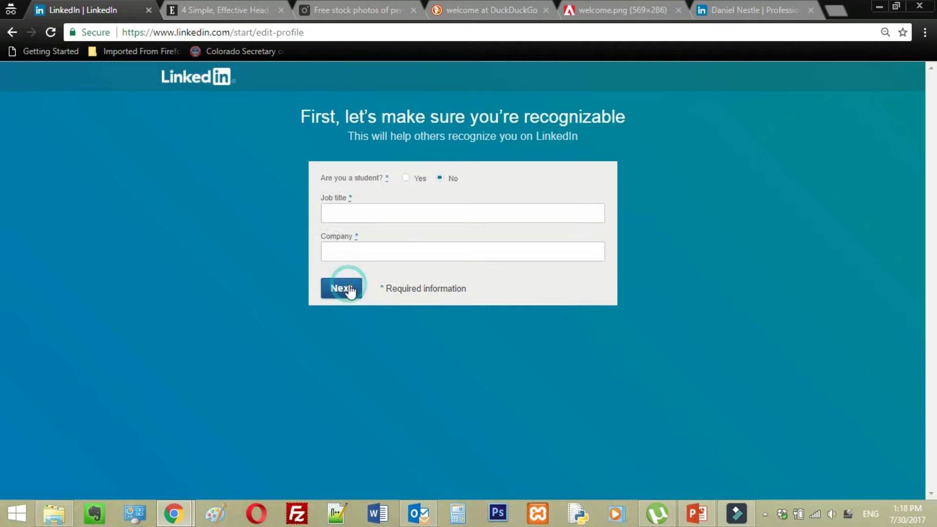
Enter Marketing Manager as the job title and Saint313 Ltd as the company.
click(408, 204)
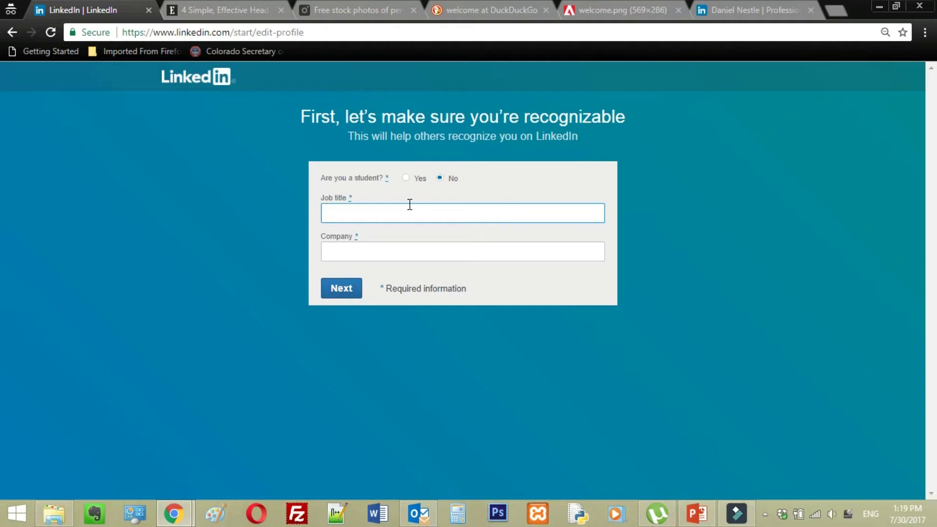
text(Intern)
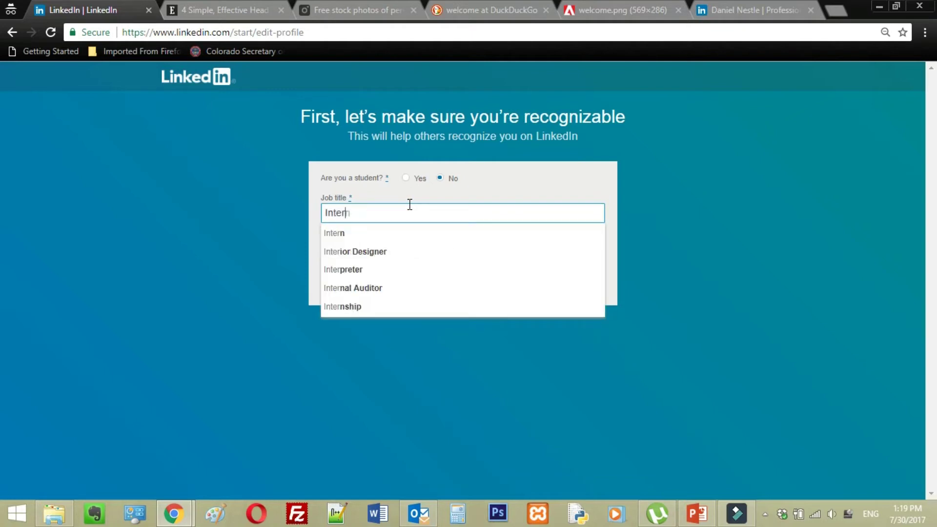
key(BackSpace)
key(BackSpace)
key(BackSpace)
key(BackSpace)
key(BackSpace)
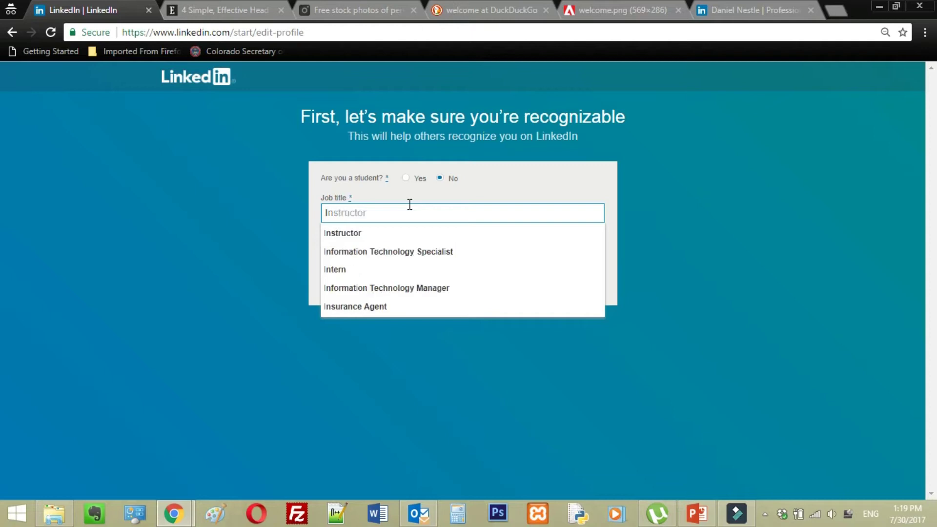
text(Market)
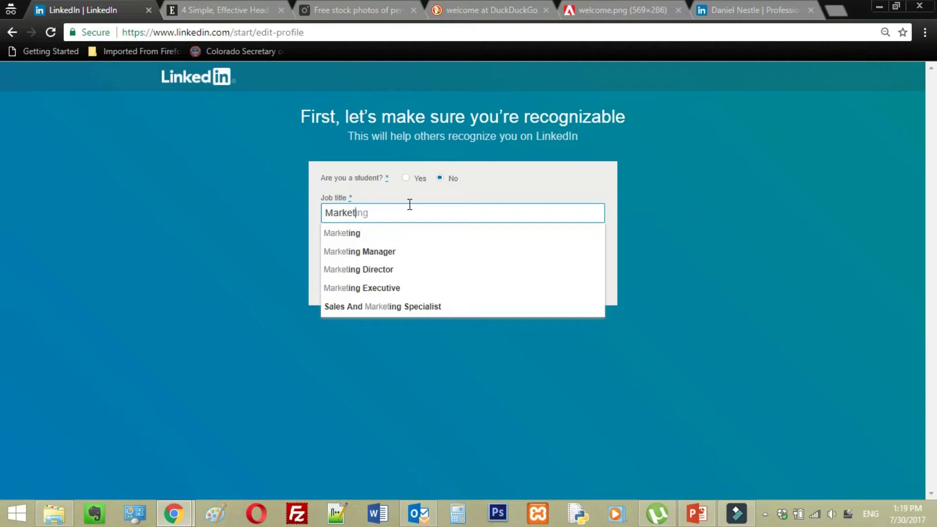
click(386, 251)
click(367, 259)
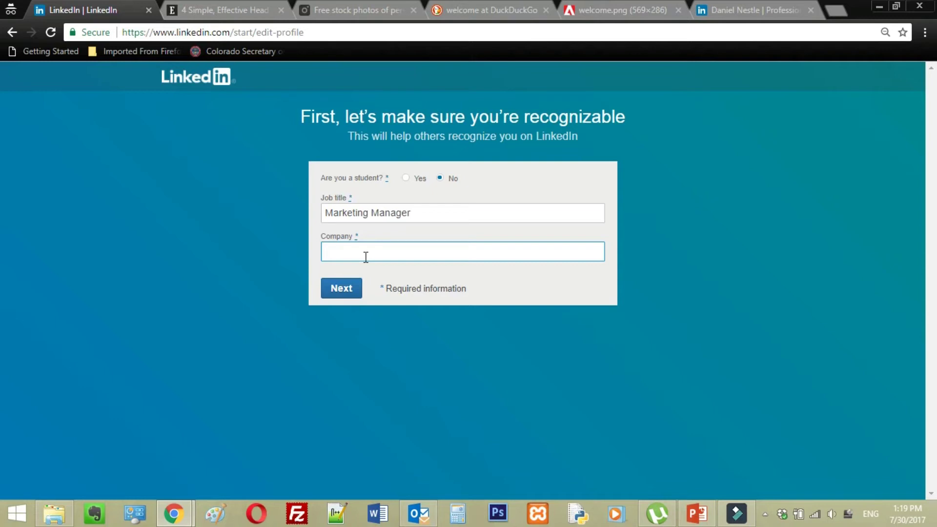
text(Saint313)
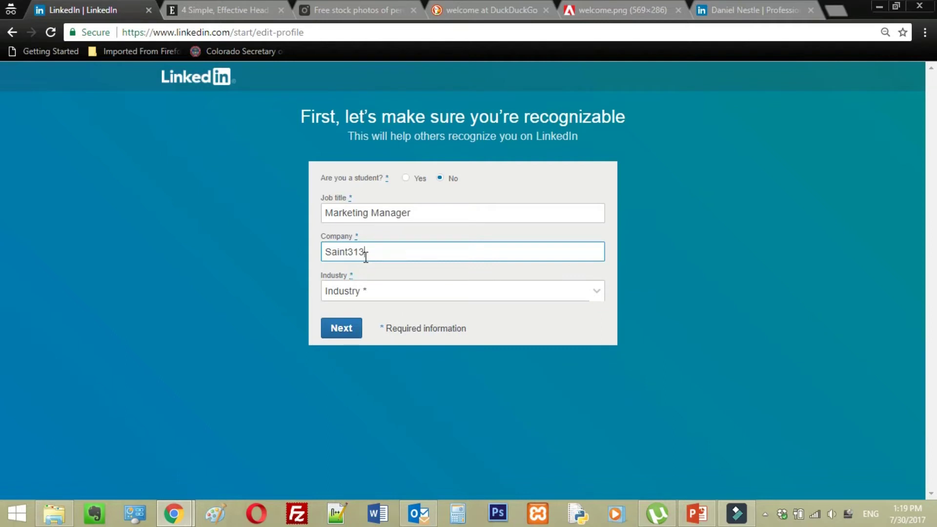
text( Ltd)
Choose Marketing & Advertising as the industry.
click(375, 289)
scroll(390, 168, down, 3)
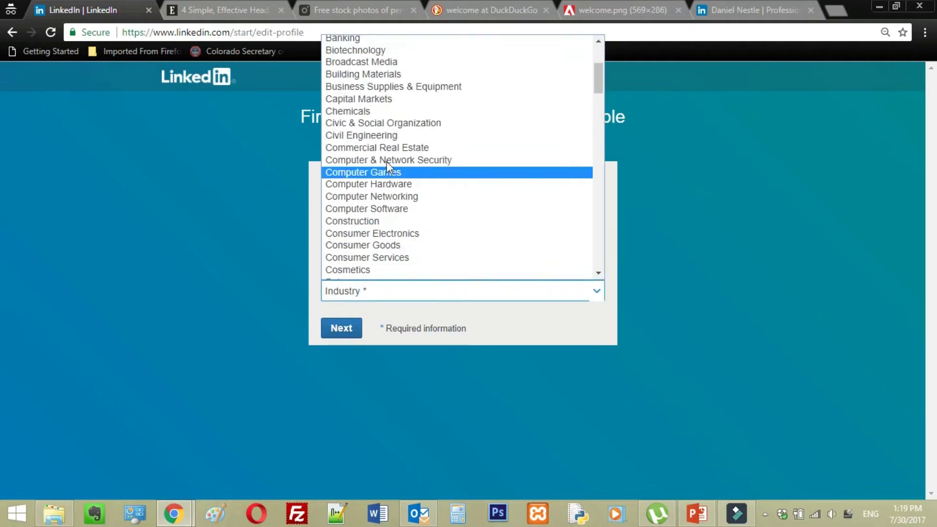
scroll(405, 126, down, 15)
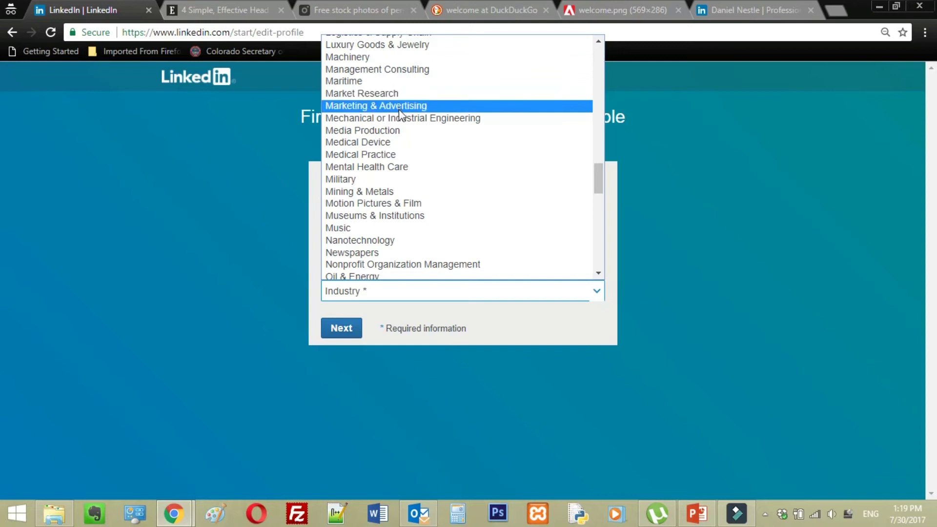
click(399, 108)
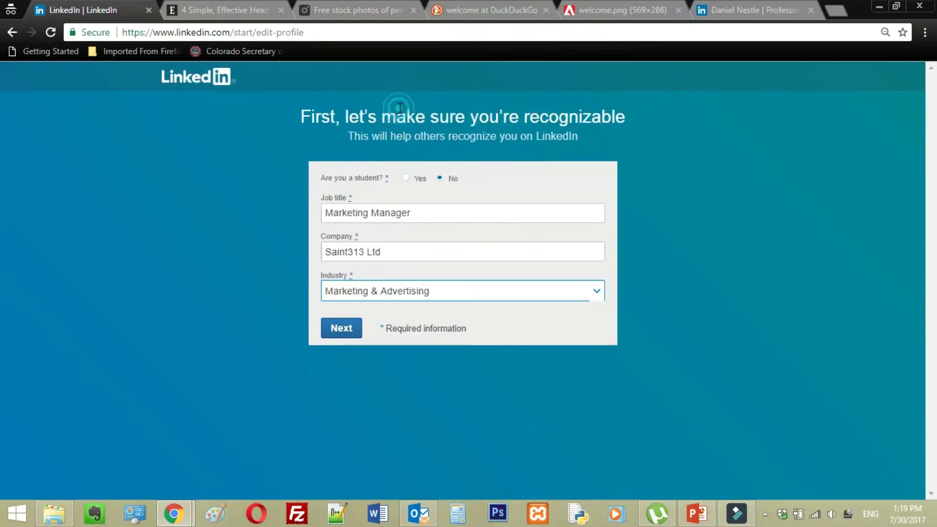
Submit the job details, pick 'Building my professional network', and bring up the screen recorder's tray menu.
click(345, 330)
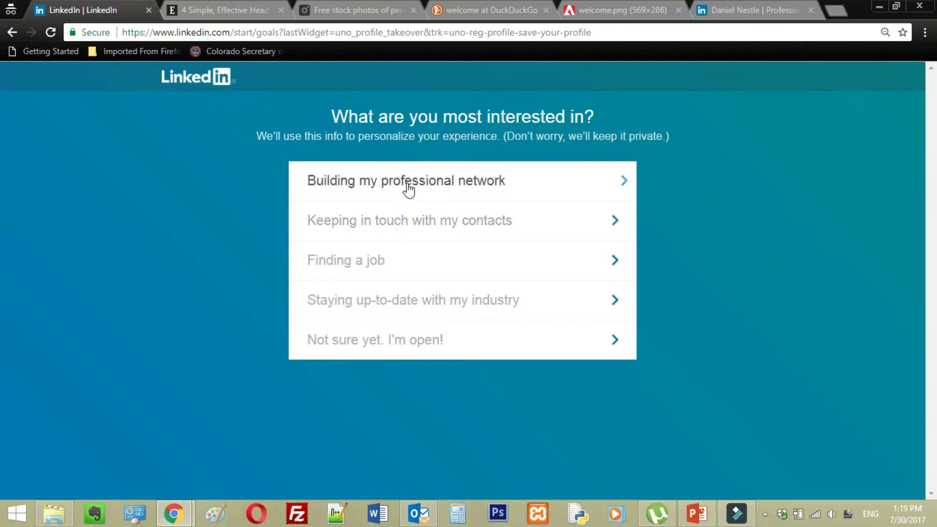
click(439, 177)
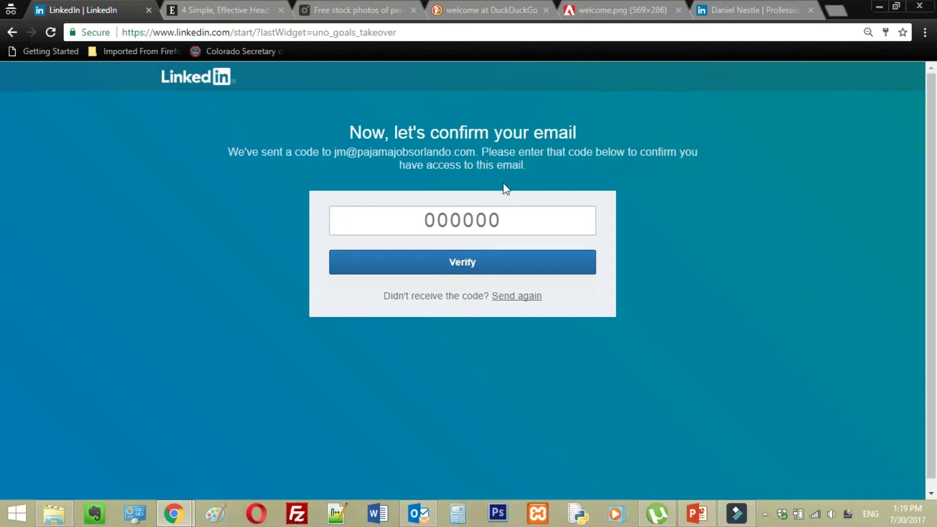
click(764, 514)
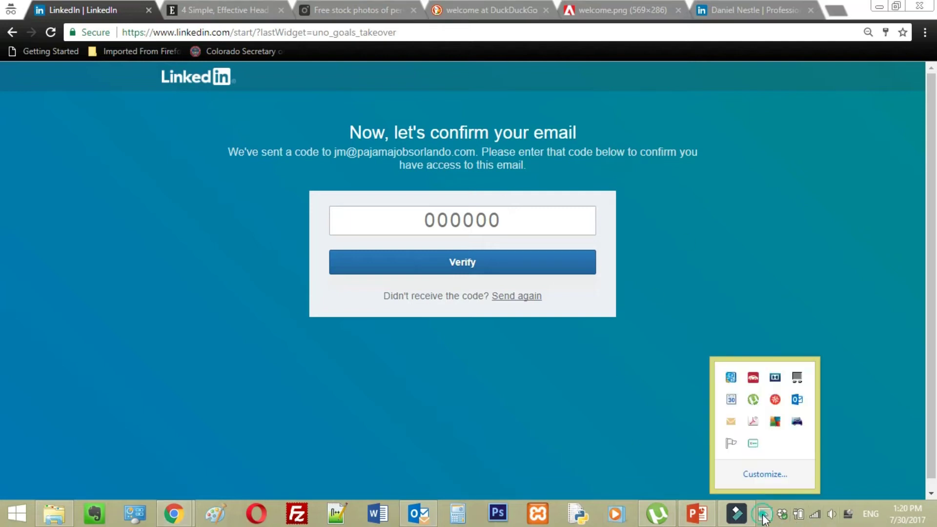
right_click(753, 444)
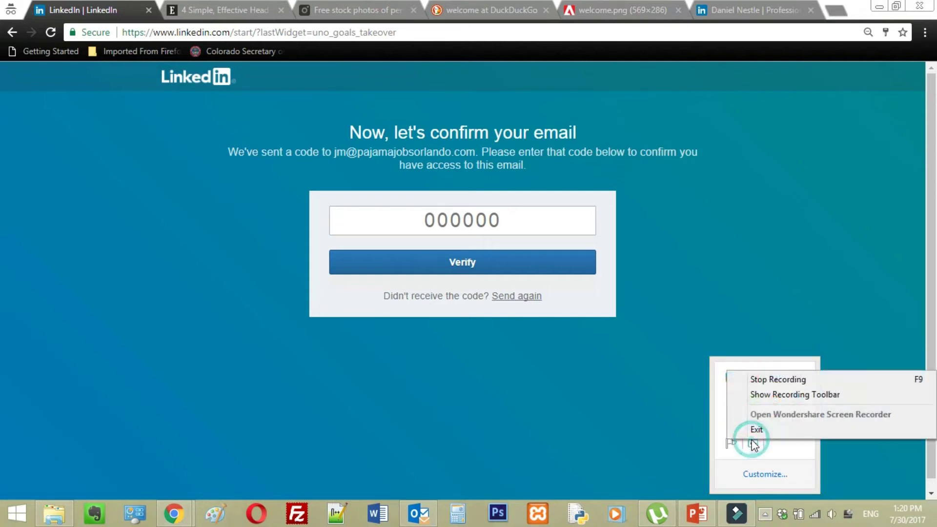
Stop the Wondershare screen recording.
click(755, 380)
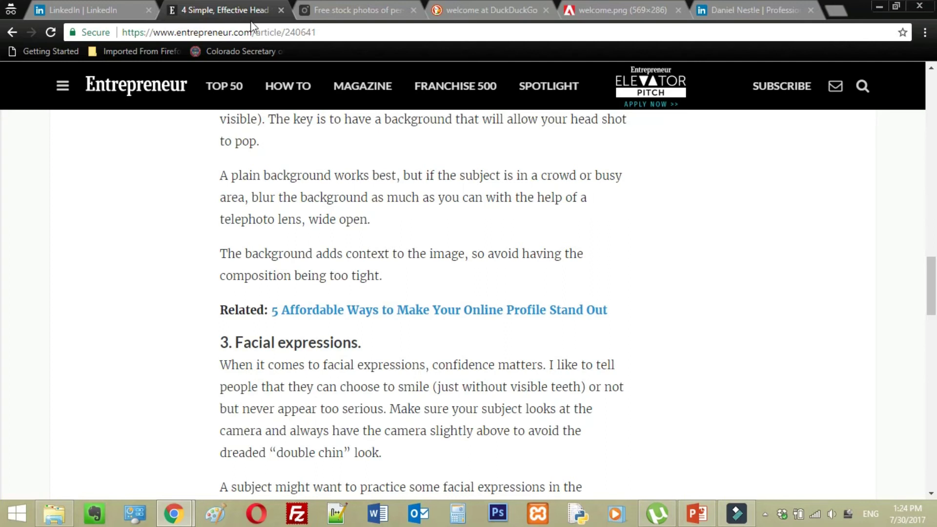
Scroll the headshot article up to its intro, then down to the '1. Equipment.' tip.
scroll(455, 295, up, 1)
scroll(452, 290, up, 9)
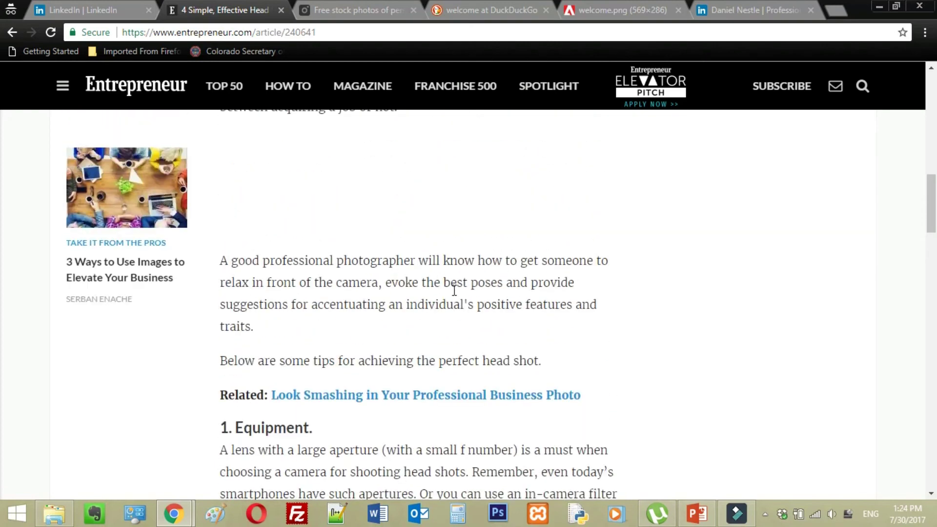
scroll(453, 290, up, 6)
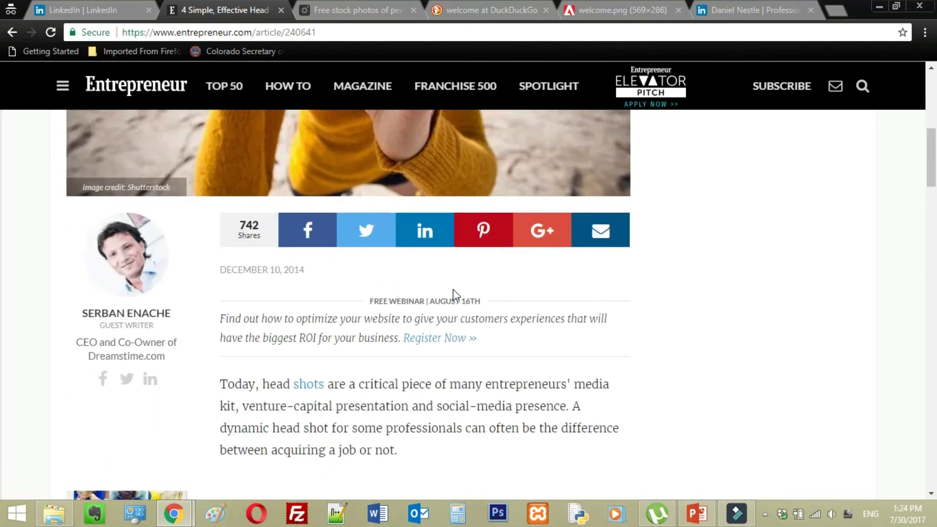
scroll(452, 289, down, 8)
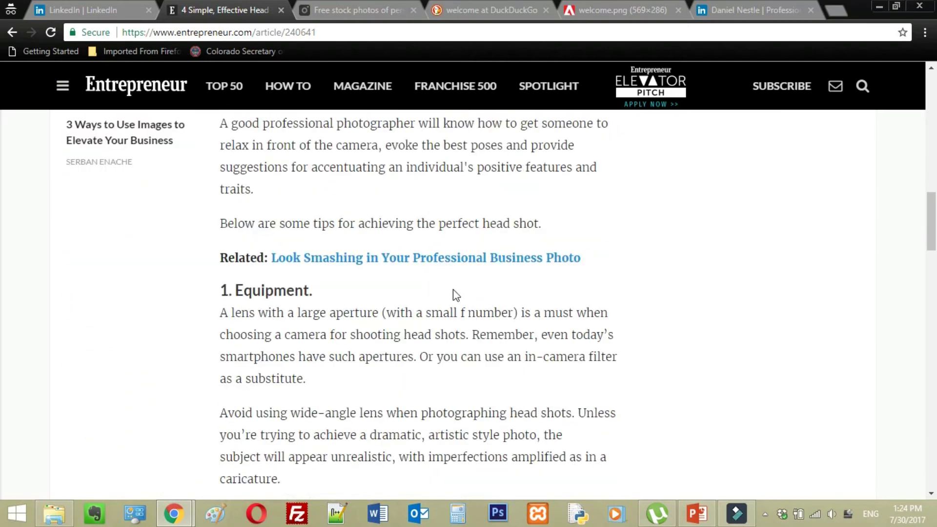
scroll(452, 290, down, 2)
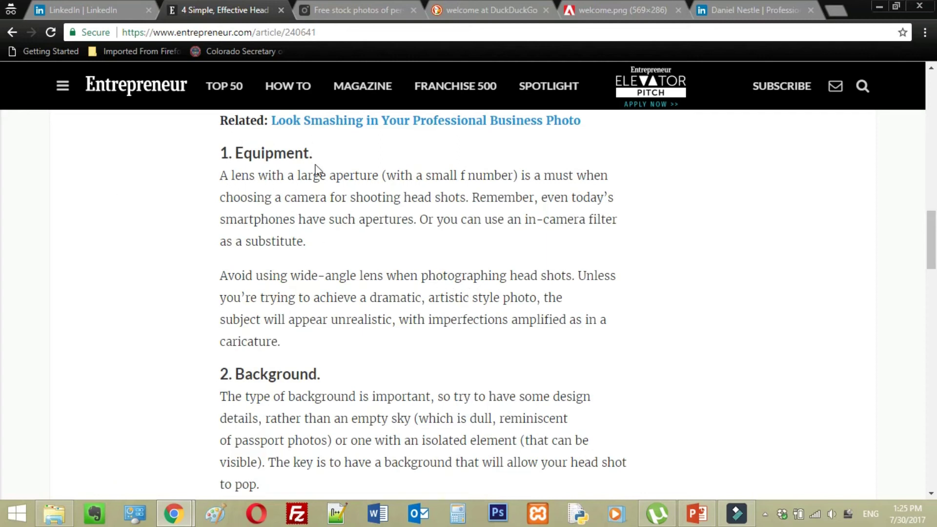
drag(328, 153, 199, 160)
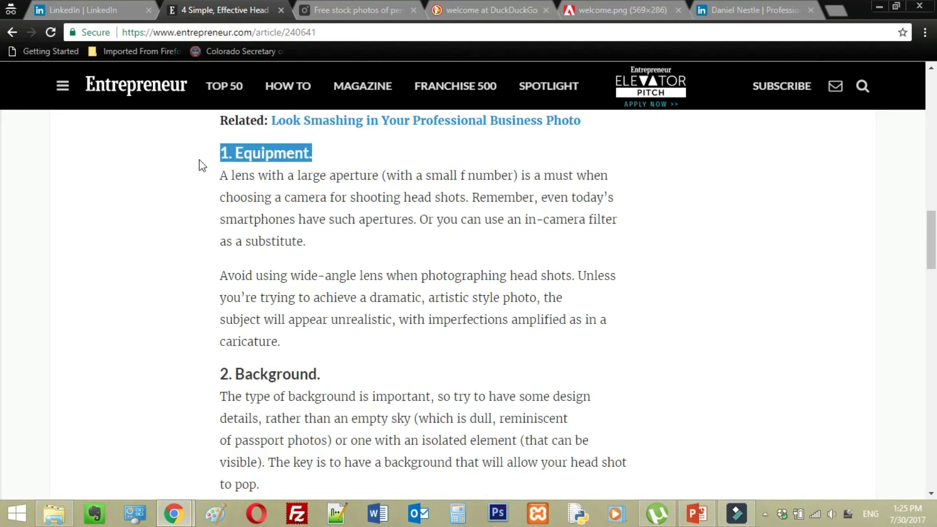
click(200, 182)
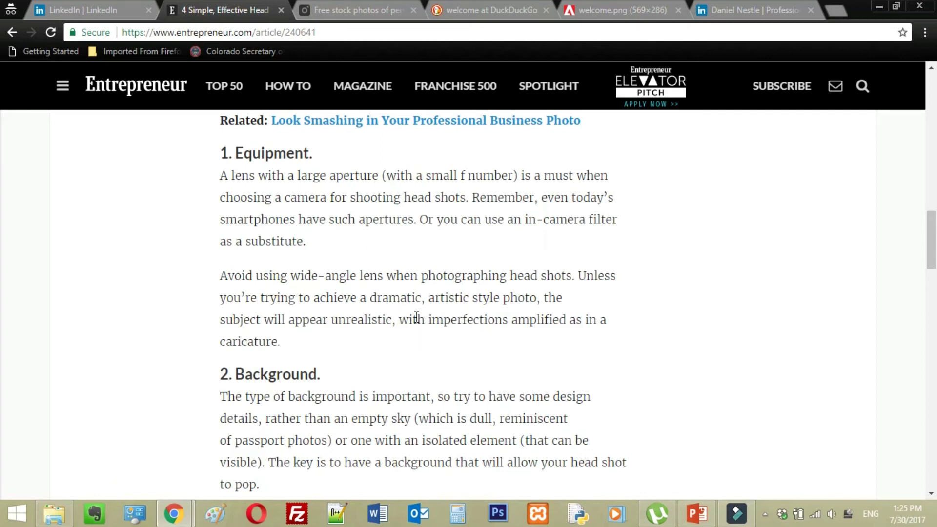
Scroll the article down past '2. Background.' to the '3. Facial expressions.' tip.
scroll(415, 292, down, 1)
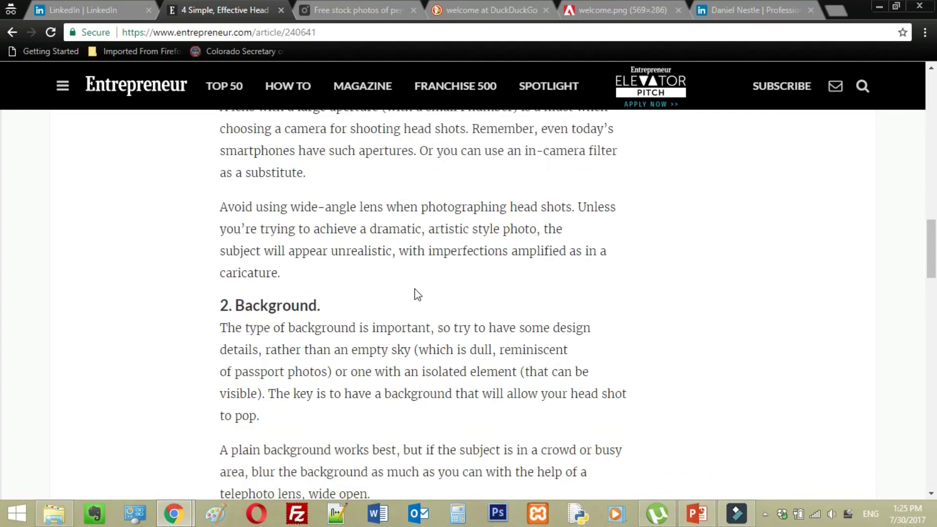
scroll(415, 295, down, 1)
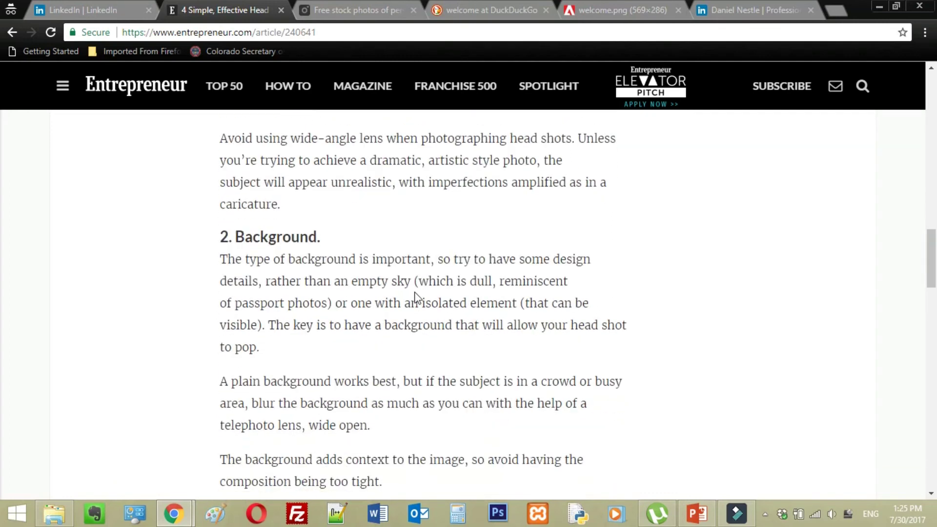
scroll(417, 297, down, 2)
scroll(415, 298, up, 1)
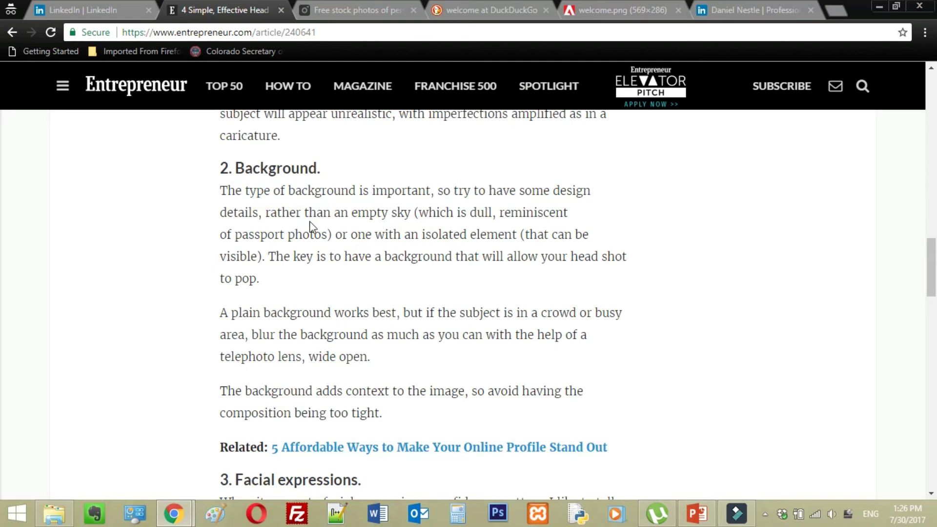
scroll(312, 225, down, 2)
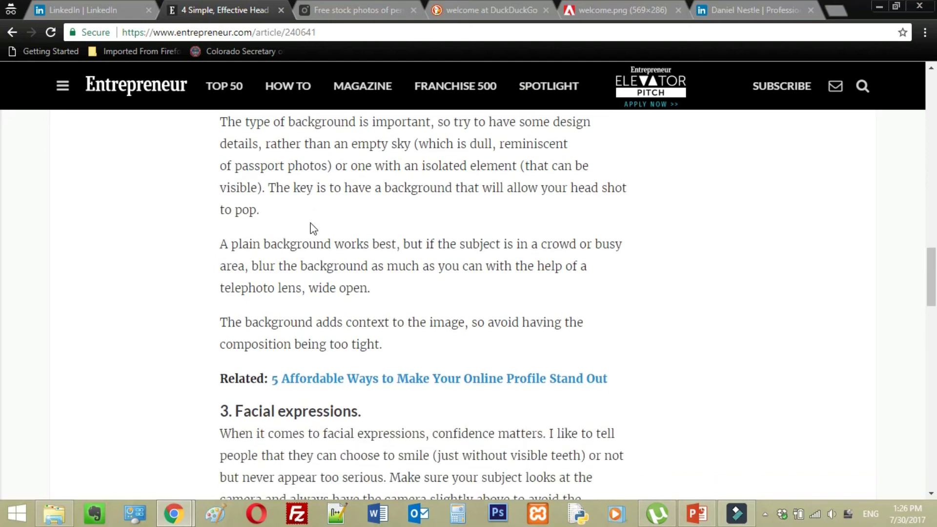
scroll(312, 229, down, 3)
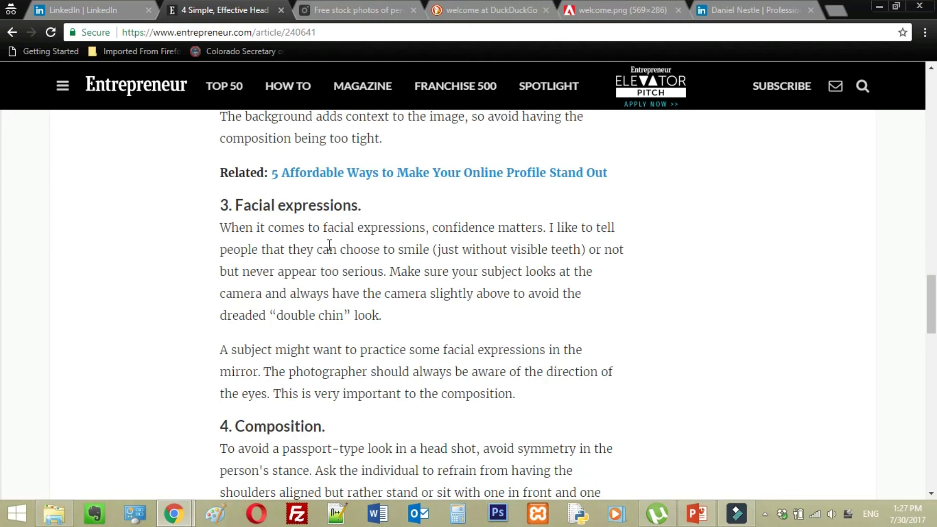
Scroll the Entrepreneur article to the '4. Composition.' tip about avoiding symmetry in head shots.
scroll(330, 245, down, 4)
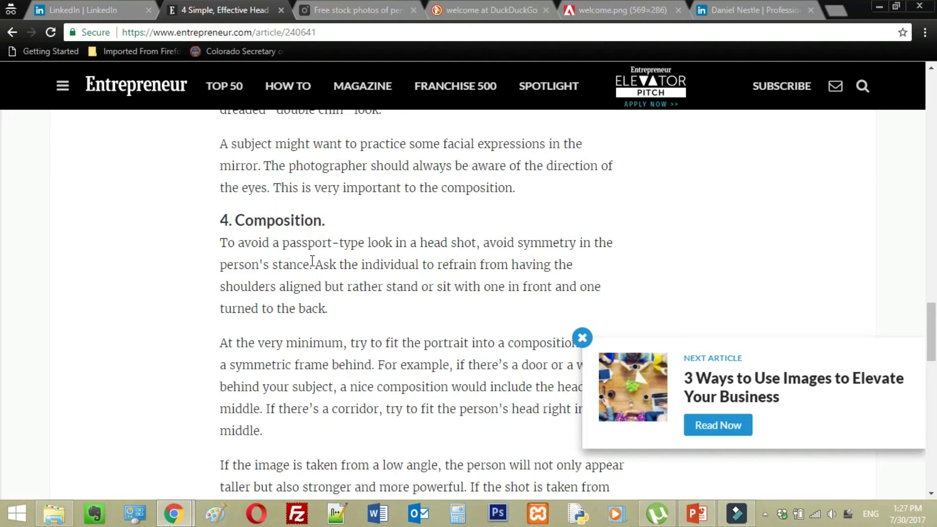
scroll(312, 260, down, 2)
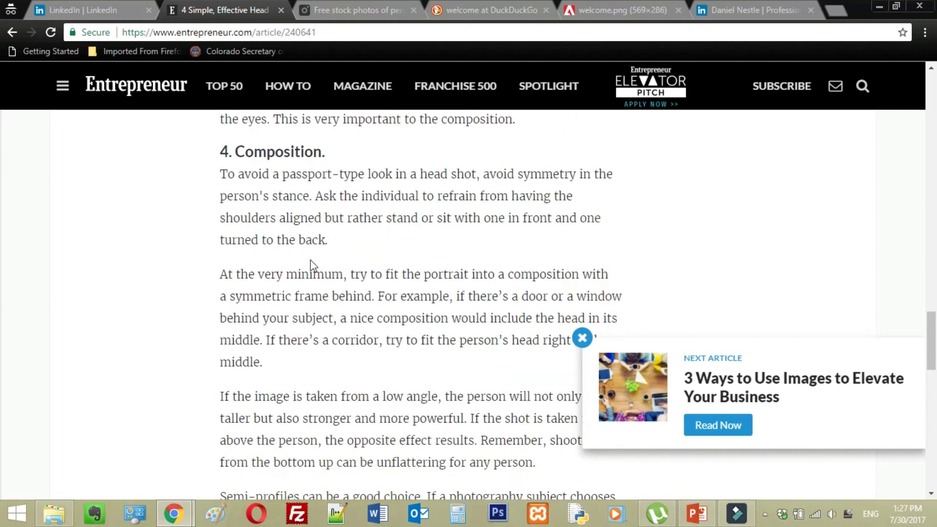
scroll(311, 264, up, 2)
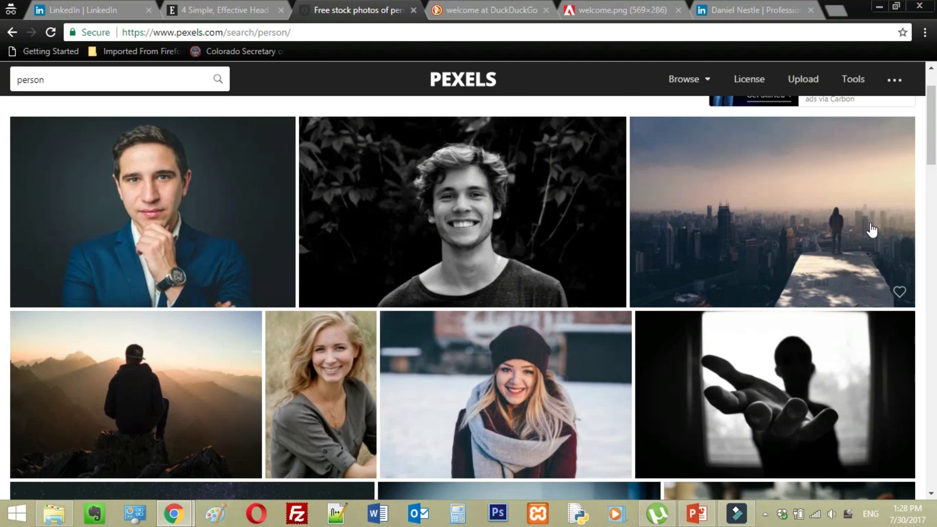
Open the Browse dropdown on the Pexels 'person' results page.
click(684, 79)
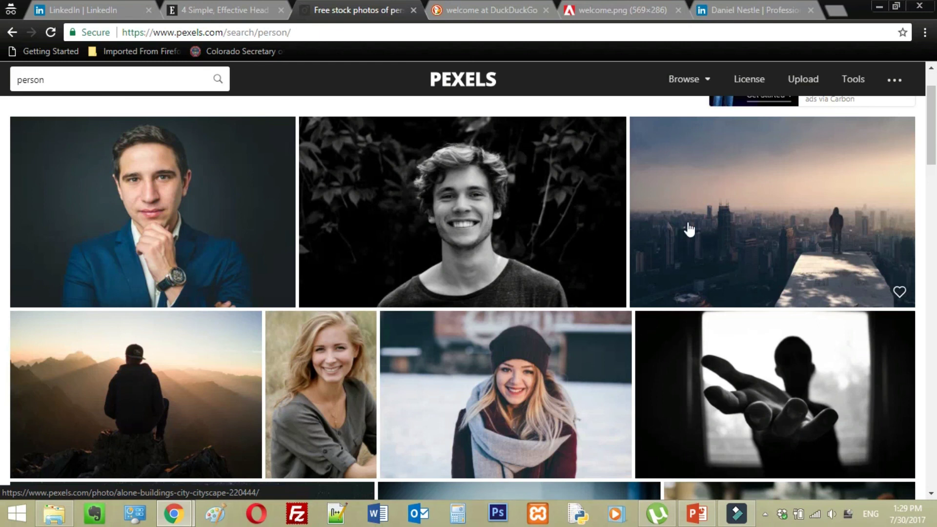
click(697, 513)
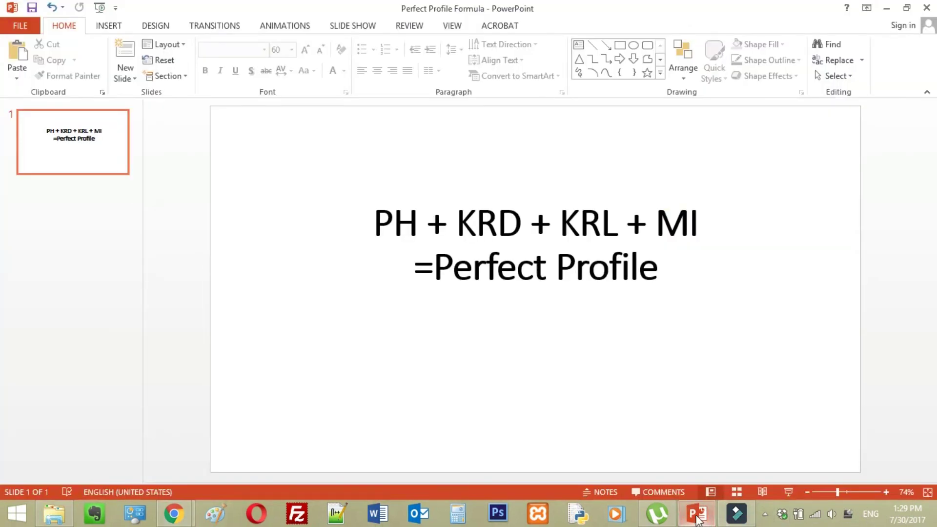